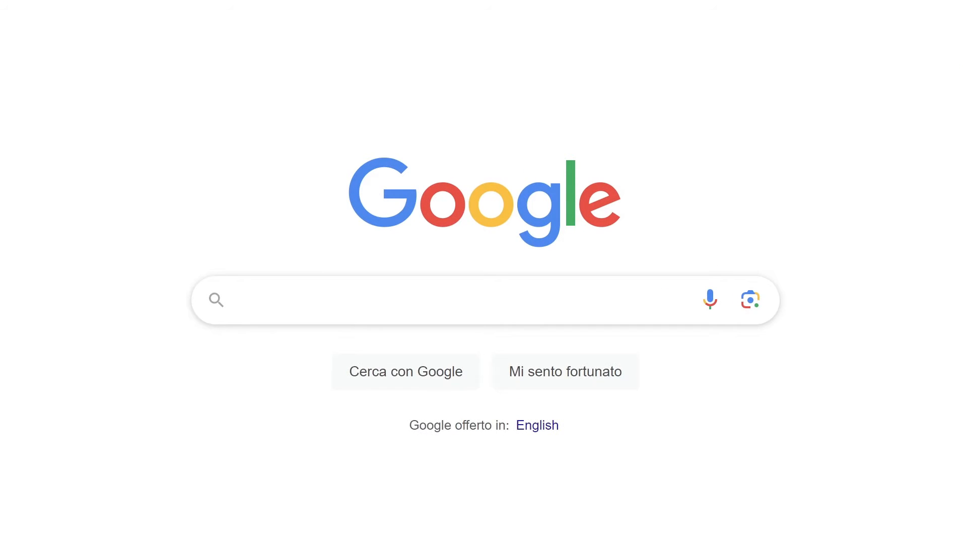
# Search Google for "zxp installer" and open the Aescripts ZXP/UXP Installer page
pyautogui.write('zxp installer')
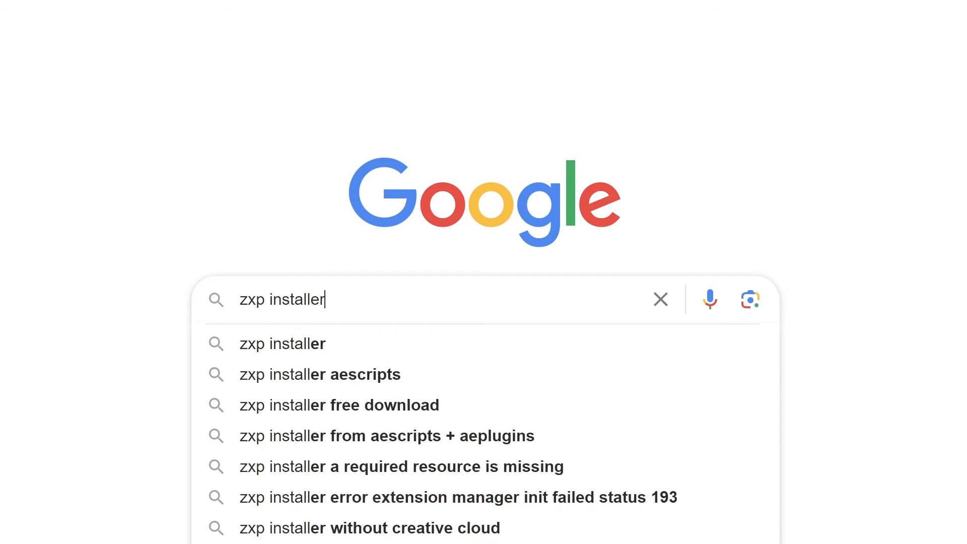
pyautogui.press('Return')
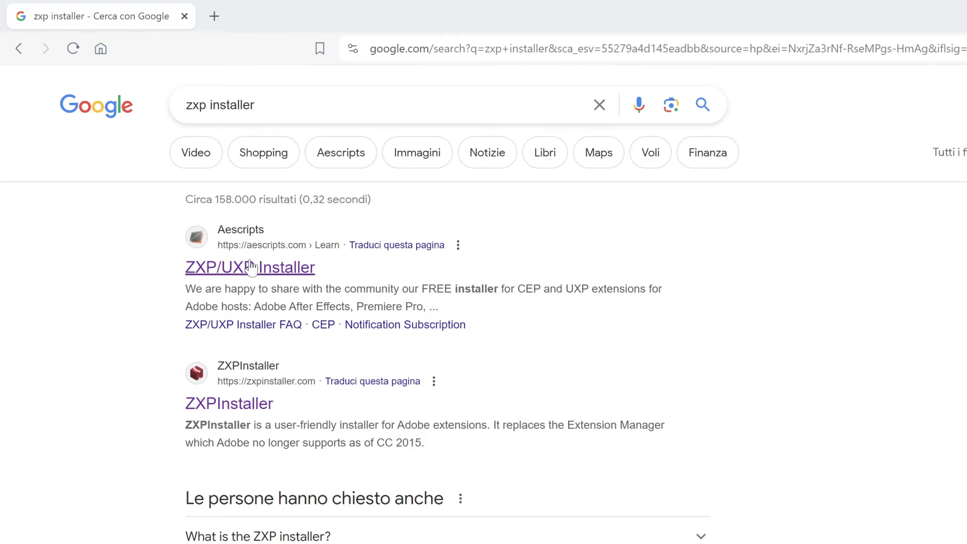
pyautogui.click(251, 267)
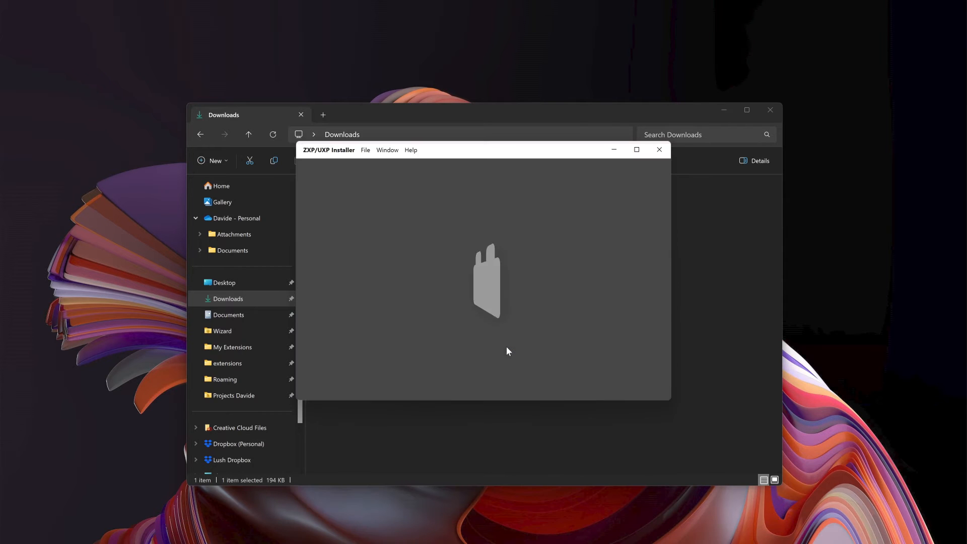
# Install Shade_1_2_0.zxp from the Downloads folder with ZXP/UXP Installer and close the completion notice
pyautogui.moveTo(491, 156); pyautogui.dragTo(702, 169)
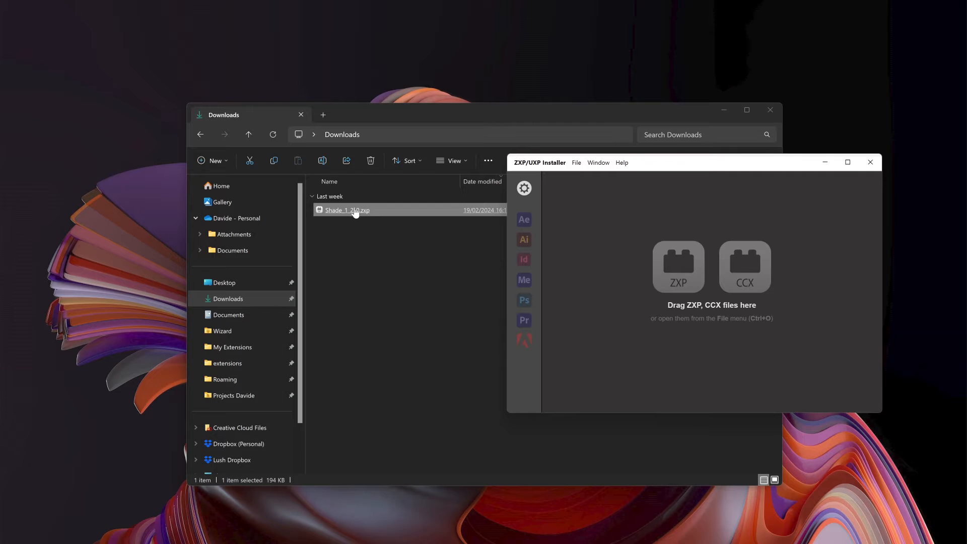
pyautogui.moveTo(355, 214); pyautogui.dragTo(619, 279)
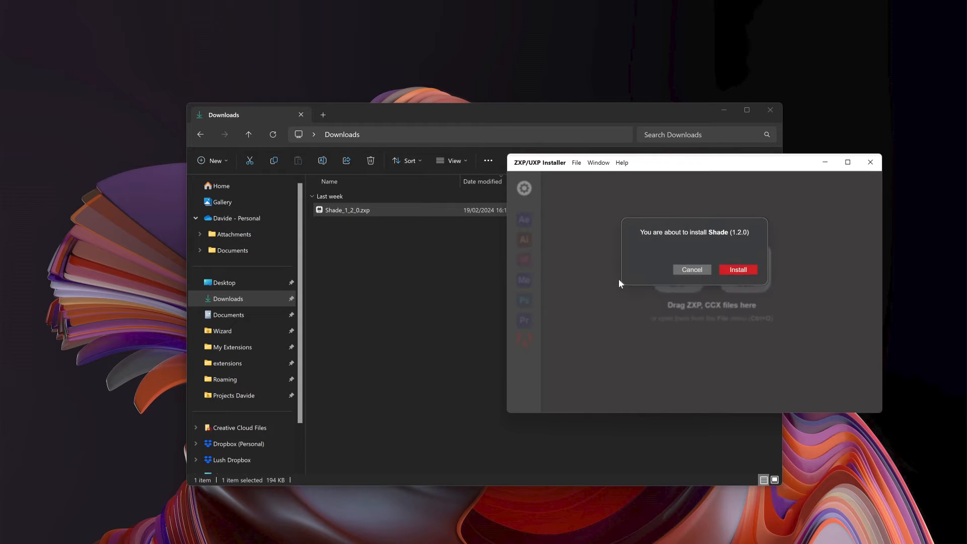
pyautogui.click(740, 281)
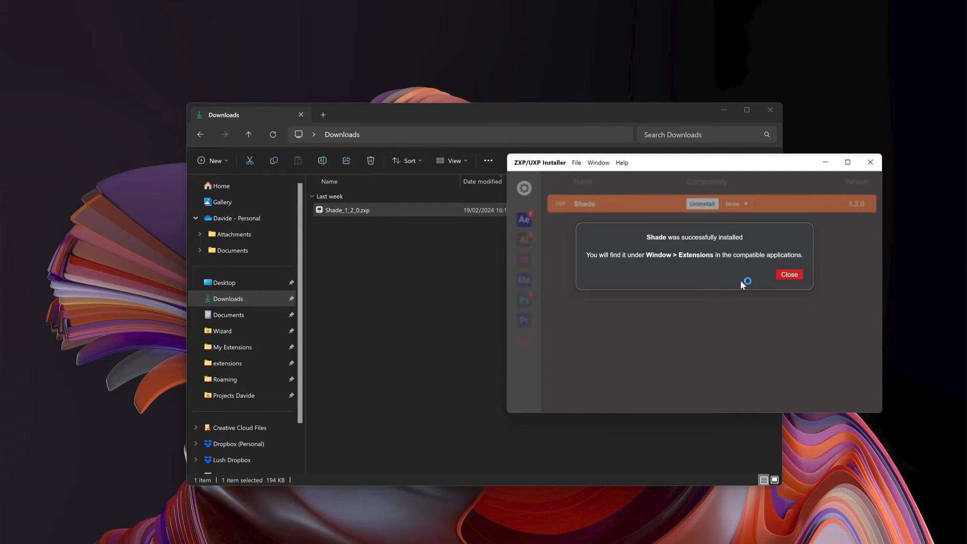
pyautogui.click(796, 276)
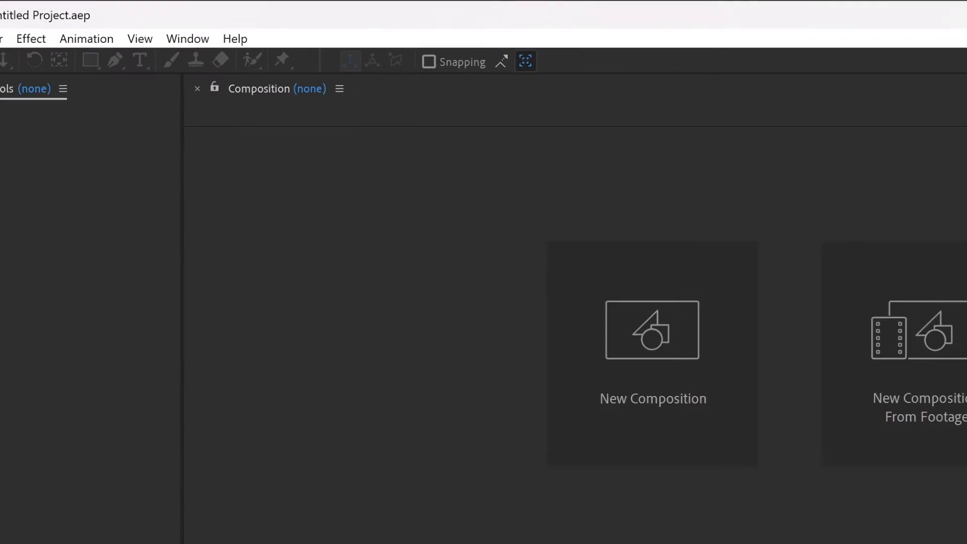
# Look for the extensions list in After Effects, Illustrator and Photoshop
pyautogui.click(191, 40)
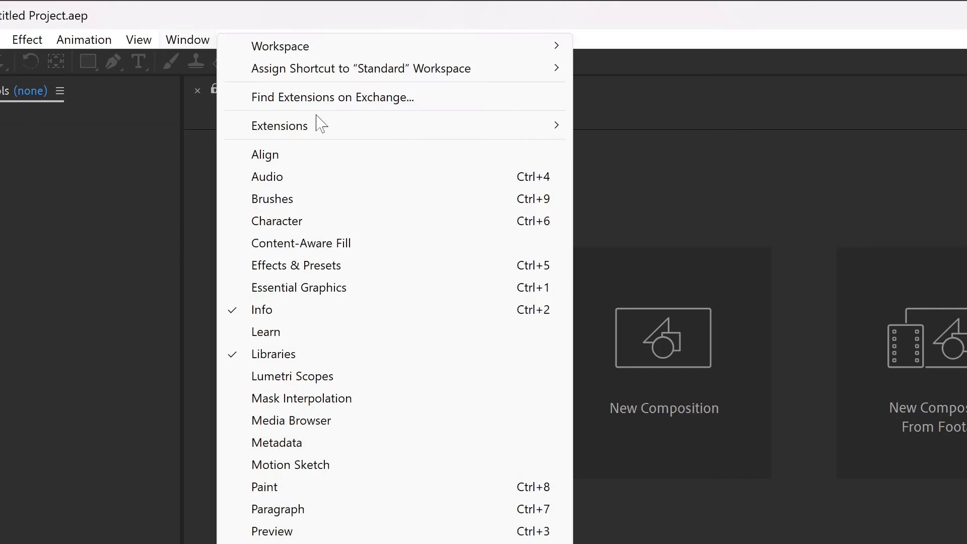
pyautogui.moveTo(320, 125)
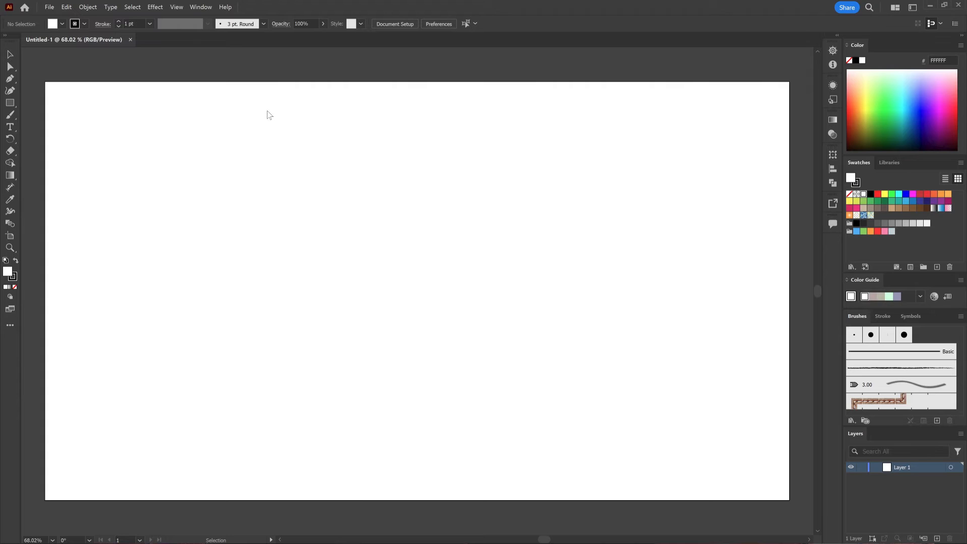
pyautogui.click(203, 9)
pyautogui.moveTo(321, 155)
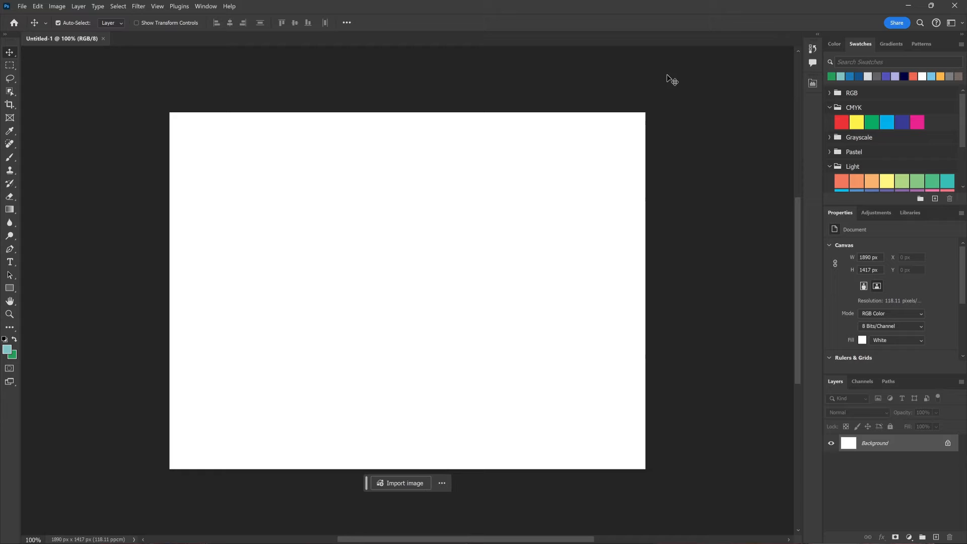
pyautogui.click(204, 6)
pyautogui.moveTo(289, 106)
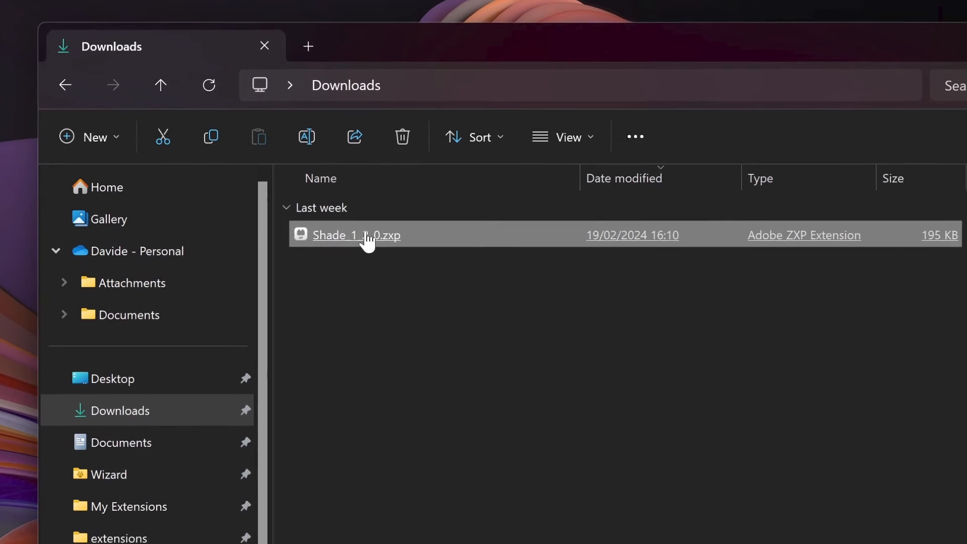
# Rename Shade_1_2_0.zxp in the Downloads folder to Shade_1_2_0.zip and accept the extension change
pyautogui.rightClick(341, 212)
pyautogui.click(471, 255)
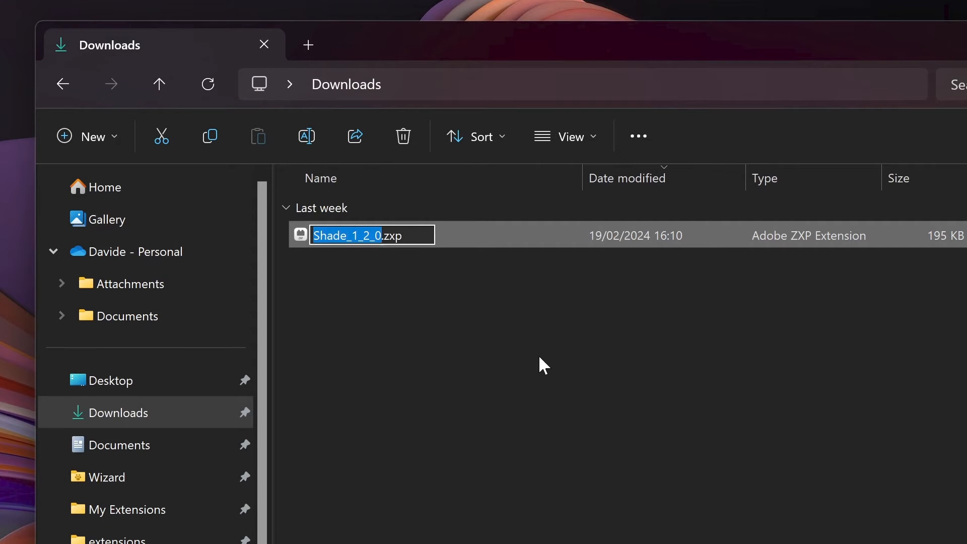
pyautogui.press('Right')
pyautogui.hotkey('shift', 'Right')
pyautogui.write('i')
pyautogui.press('Return')
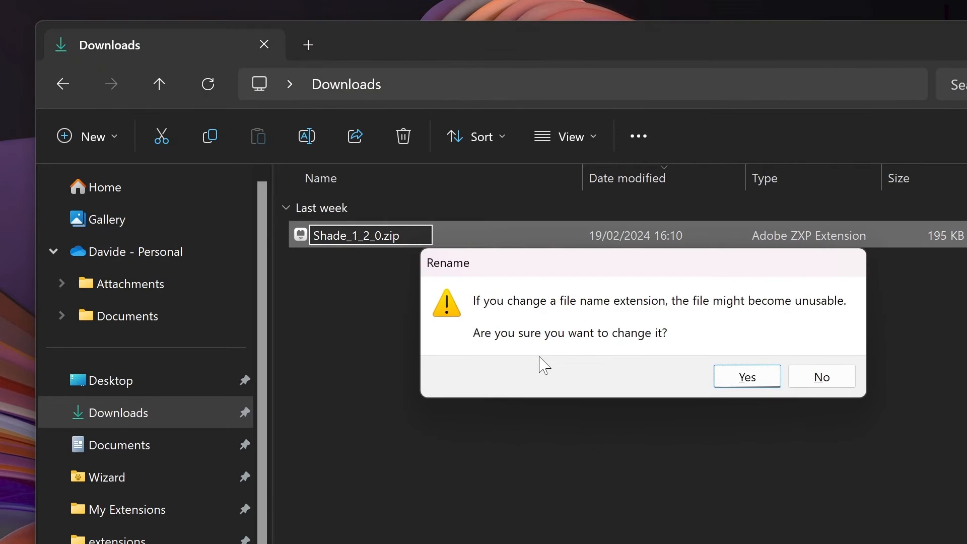
pyautogui.click(750, 384)
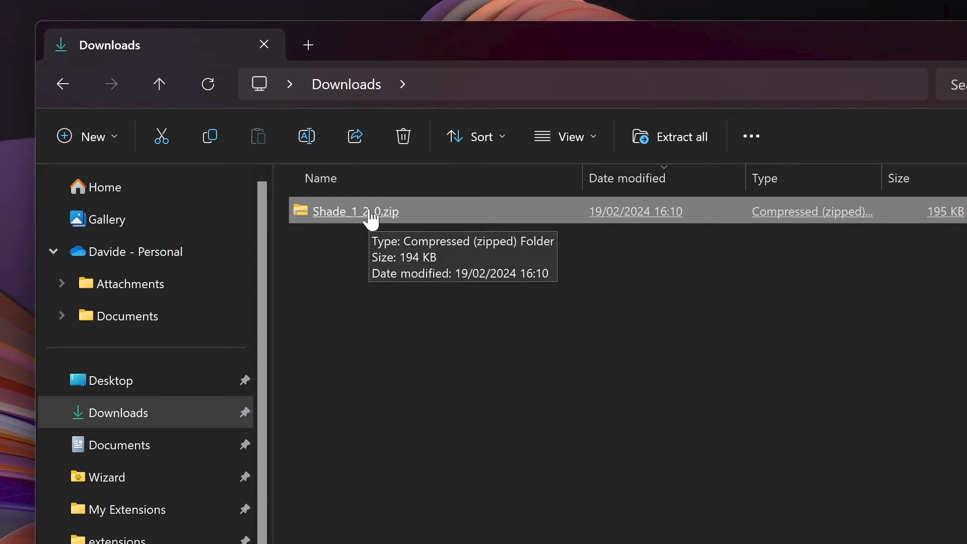
# Extract Shade_1_2_0.zip to a Shade folder in Downloads, check the folder's contents and return to Downloads
pyautogui.rightClick(371, 218)
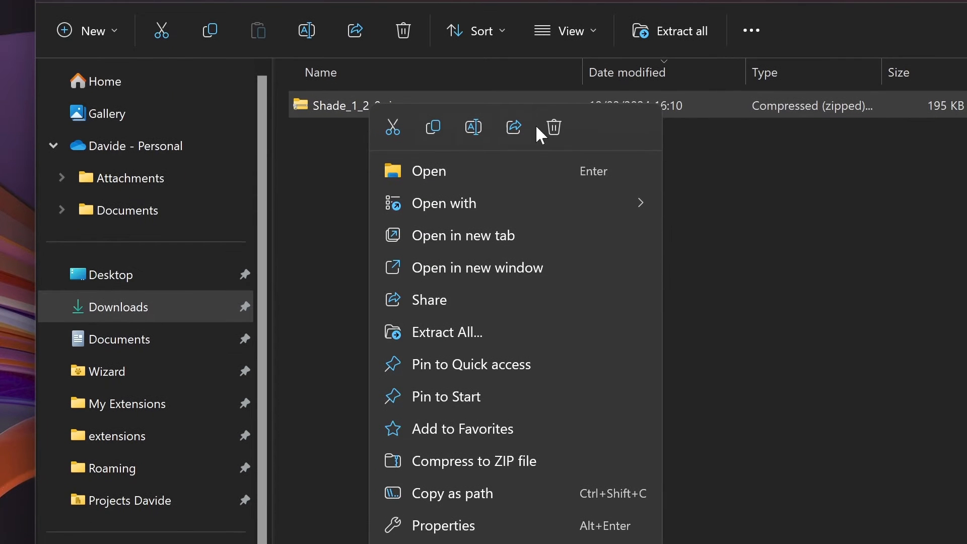
pyautogui.click(547, 341)
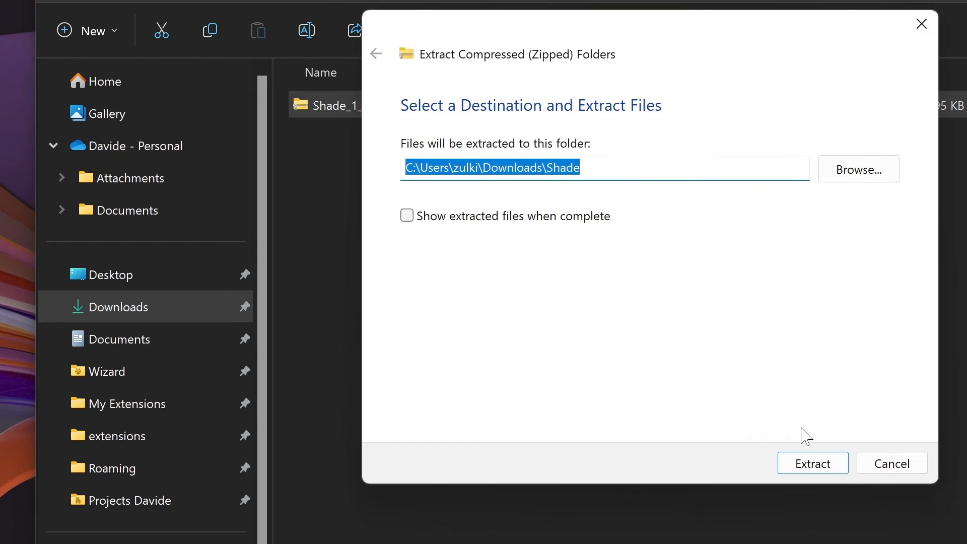
pyautogui.click(813, 463)
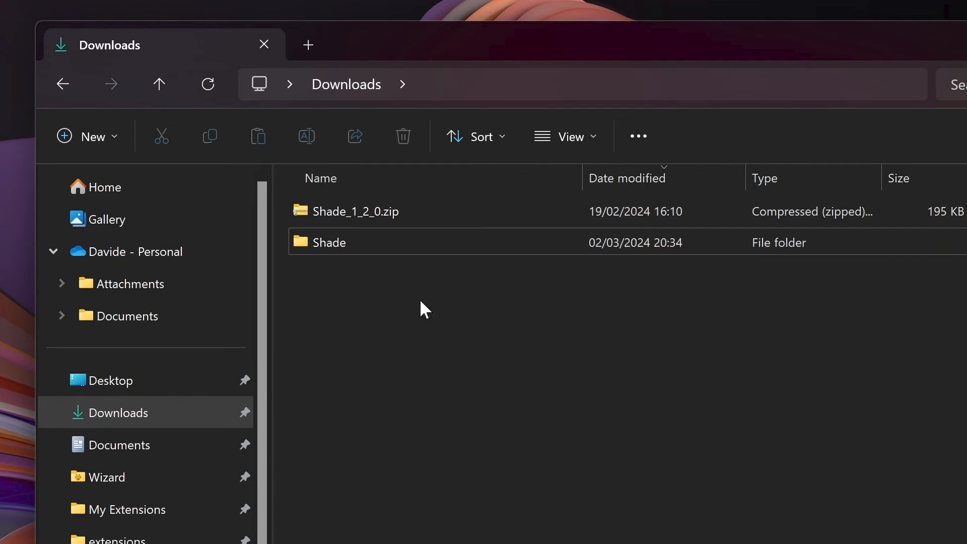
pyautogui.click(359, 244)
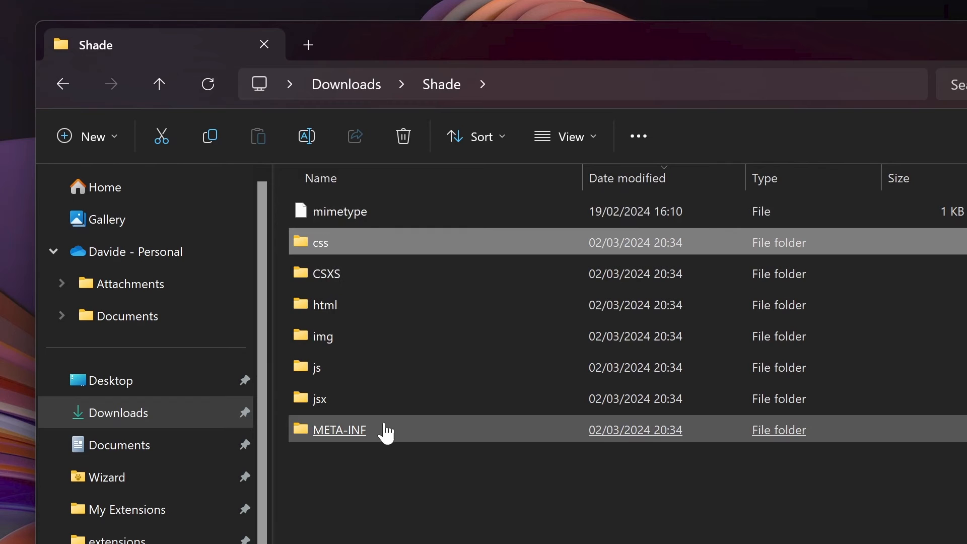
pyautogui.click(360, 90)
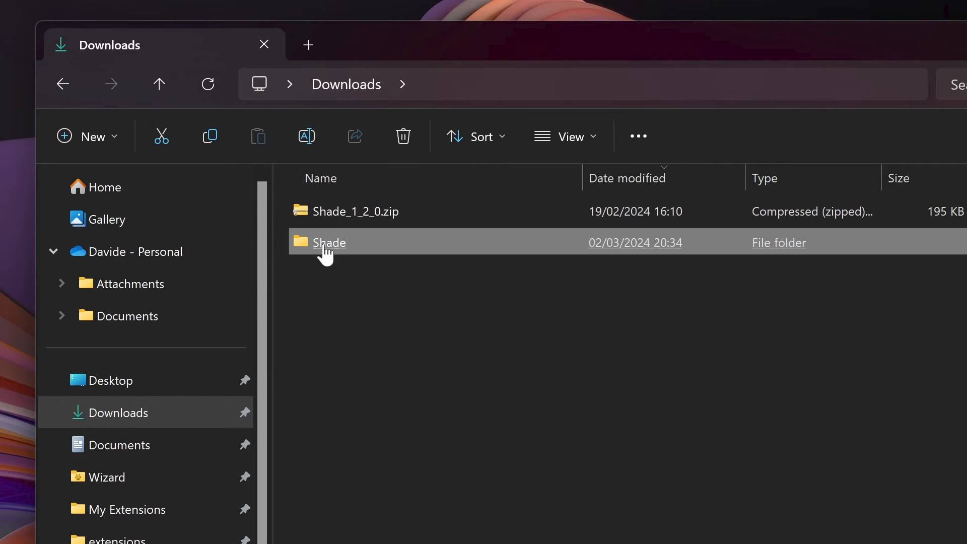
# Move the extracted Shade folder into C:\Program Files (x86)\Common Files\Adobe\CEP\extensions
pyautogui.rightClick(325, 252)
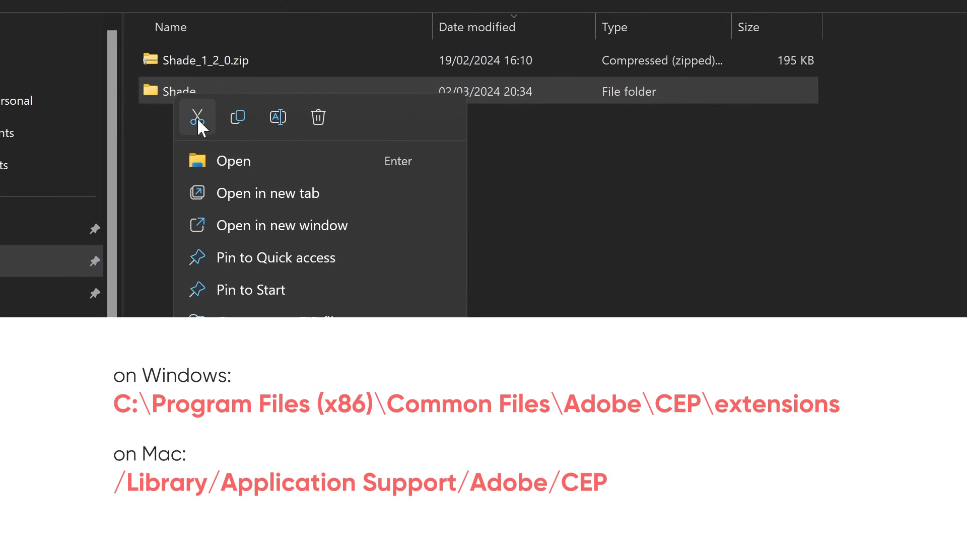
pyautogui.click(348, 268)
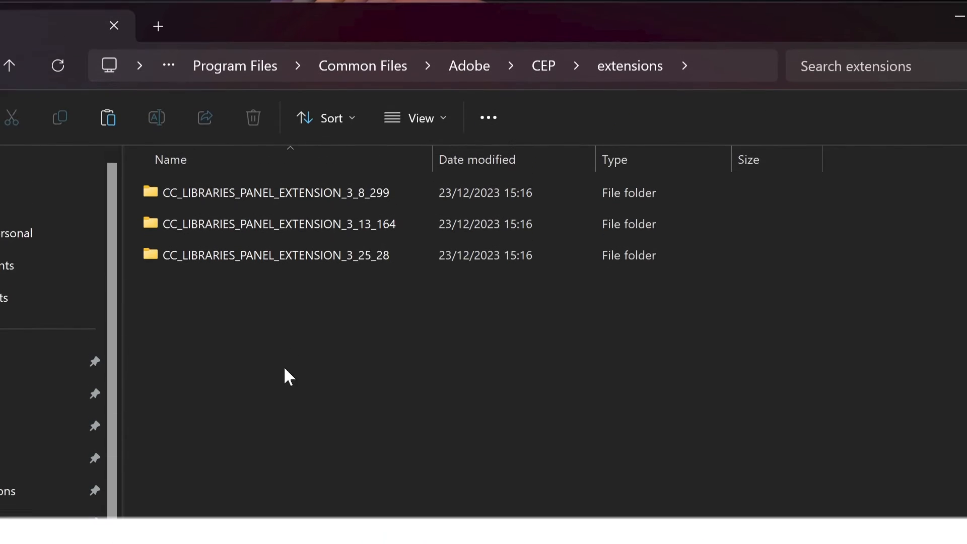
pyautogui.rightClick(285, 373)
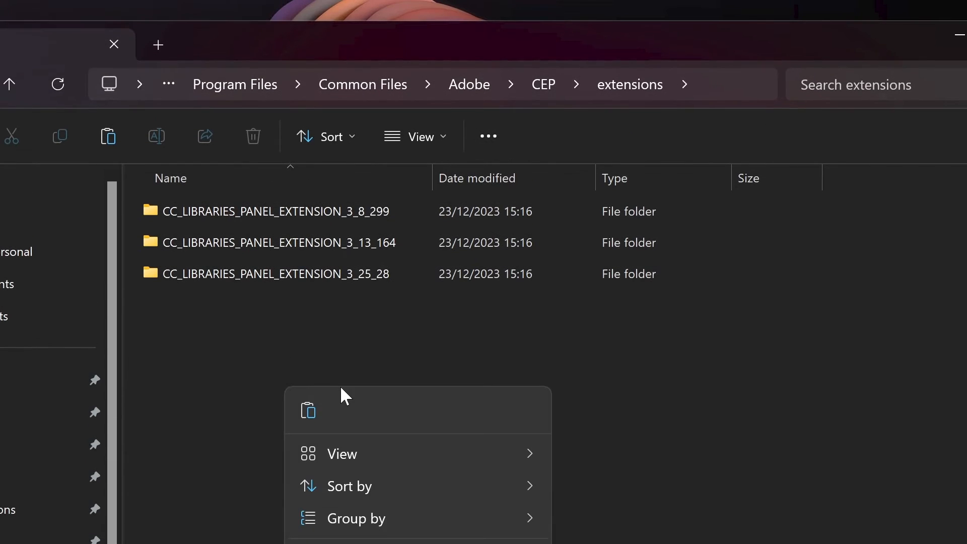
pyautogui.click(307, 409)
pyautogui.click(440, 338)
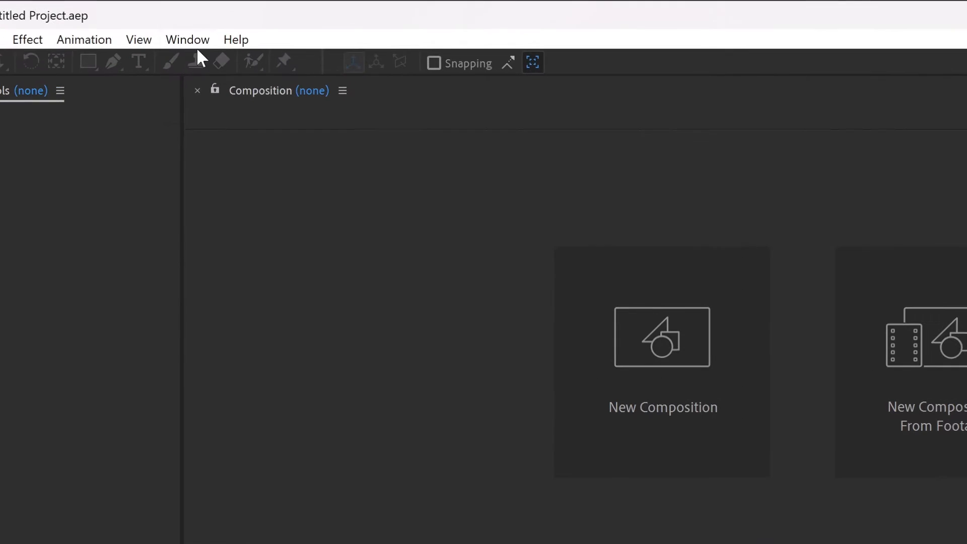
# Check After Effects, Illustrator and Photoshop for the Shade entry among their extensions
pyautogui.click(194, 20)
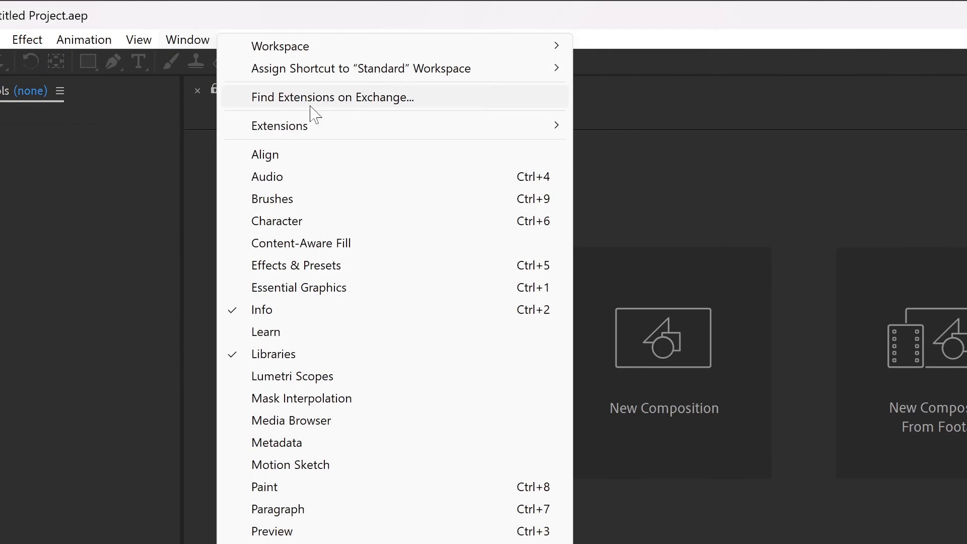
pyautogui.moveTo(424, 127)
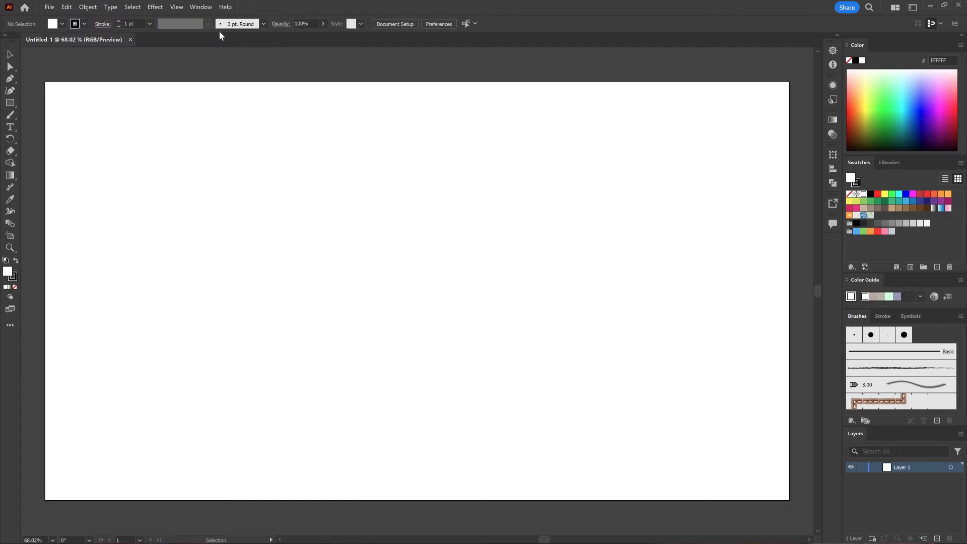
pyautogui.click(202, 7)
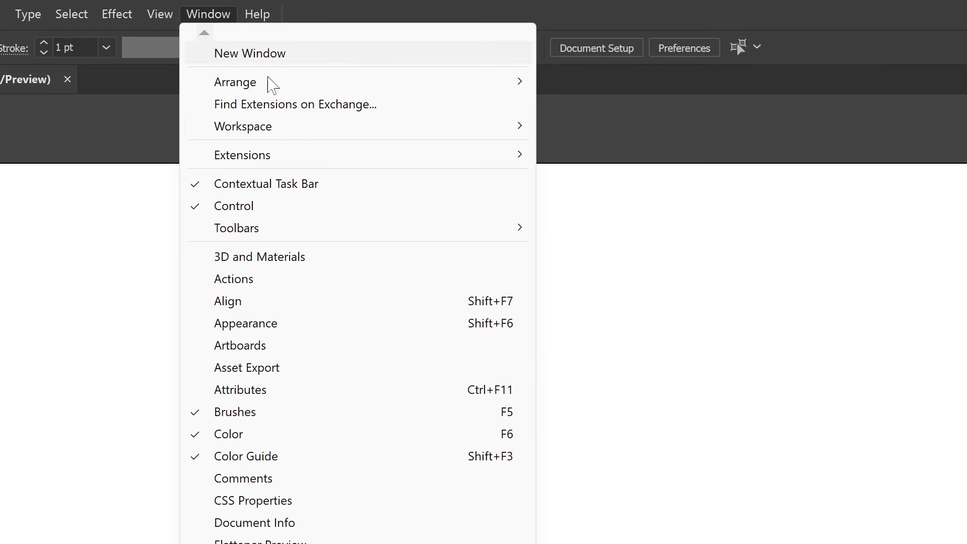
pyautogui.moveTo(325, 160)
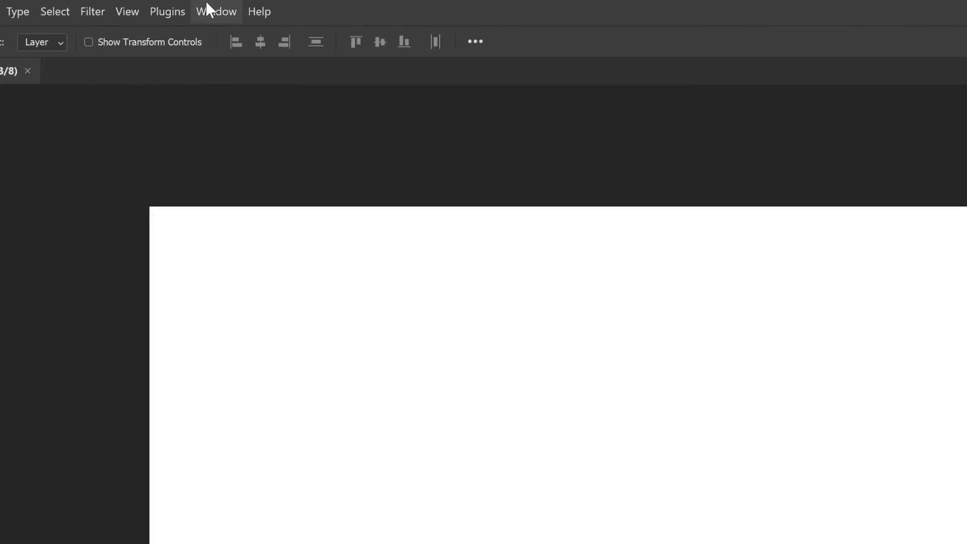
pyautogui.click(208, 7)
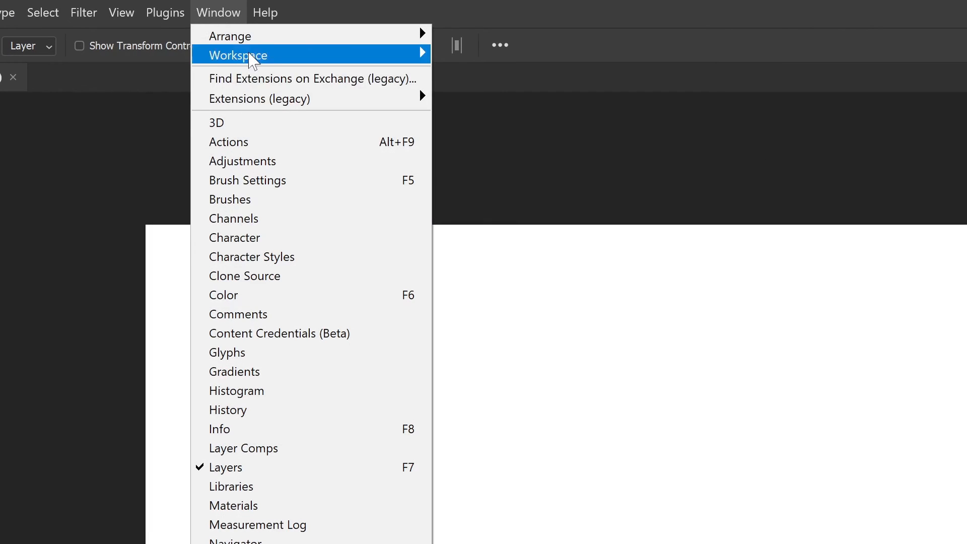
pyautogui.moveTo(287, 103)
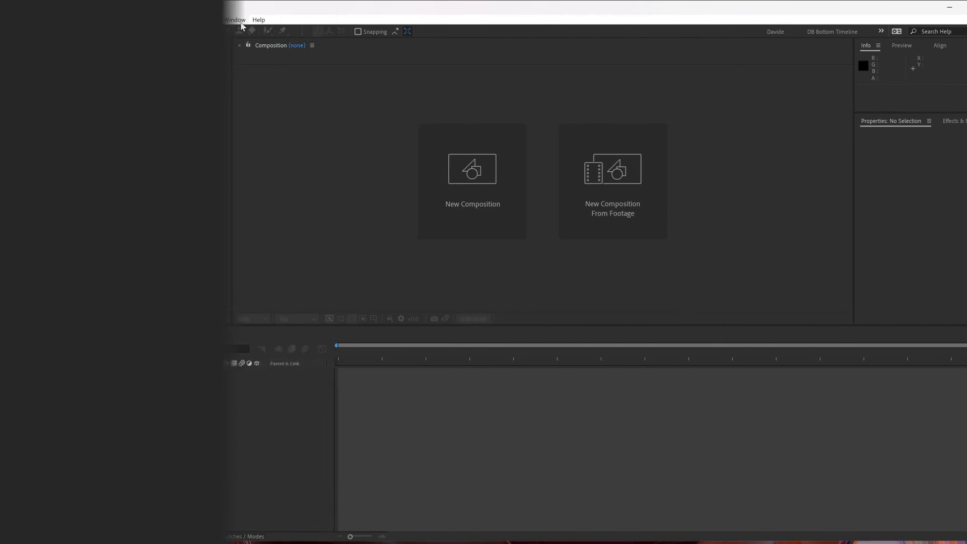
# Switch to After Effects and open the Shade extension
pyautogui.click(190, 20)
pyautogui.moveTo(239, 66)
pyautogui.click(418, 62)
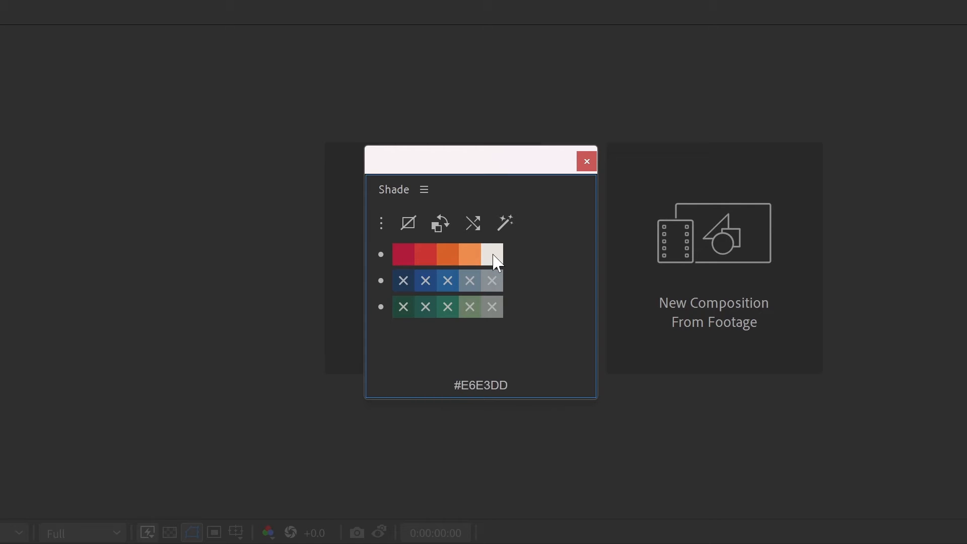
# Try the randomize Coolors function in the Shade panel and dismiss the alert
pyautogui.click(513, 223)
pyautogui.moveTo(546, 399); pyautogui.dragTo(508, 304)
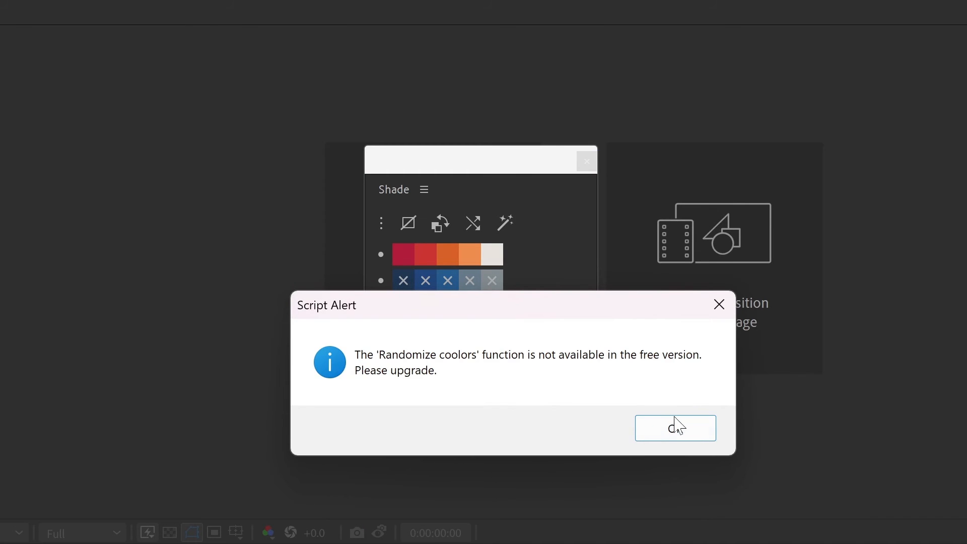
pyautogui.click(685, 429)
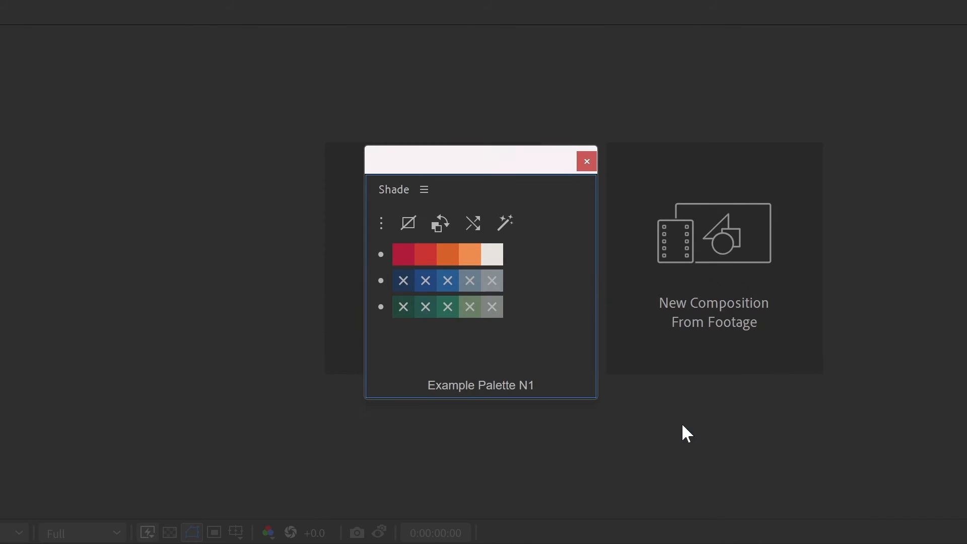
# Open the Shade settings to view the license options and preferences, and close the window
pyautogui.rightClick(546, 333)
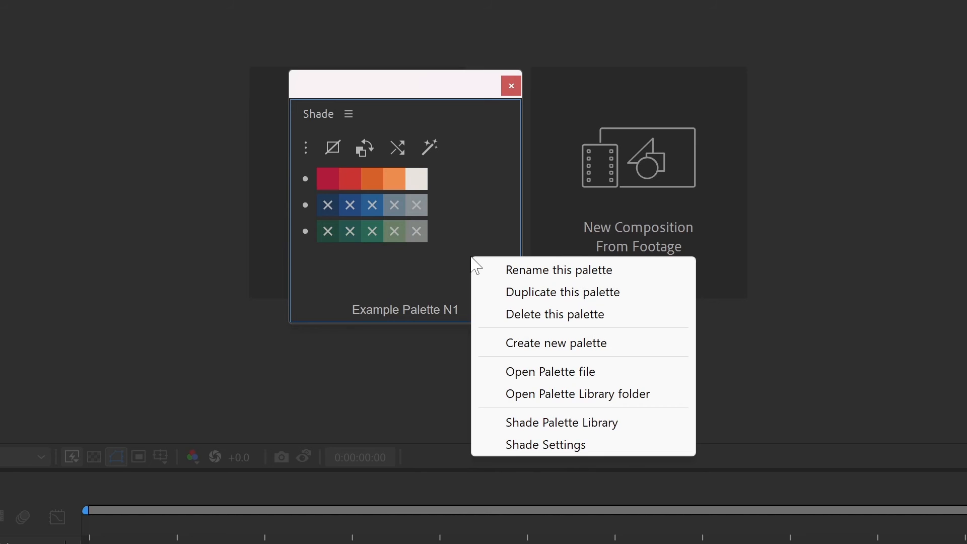
pyautogui.click(571, 446)
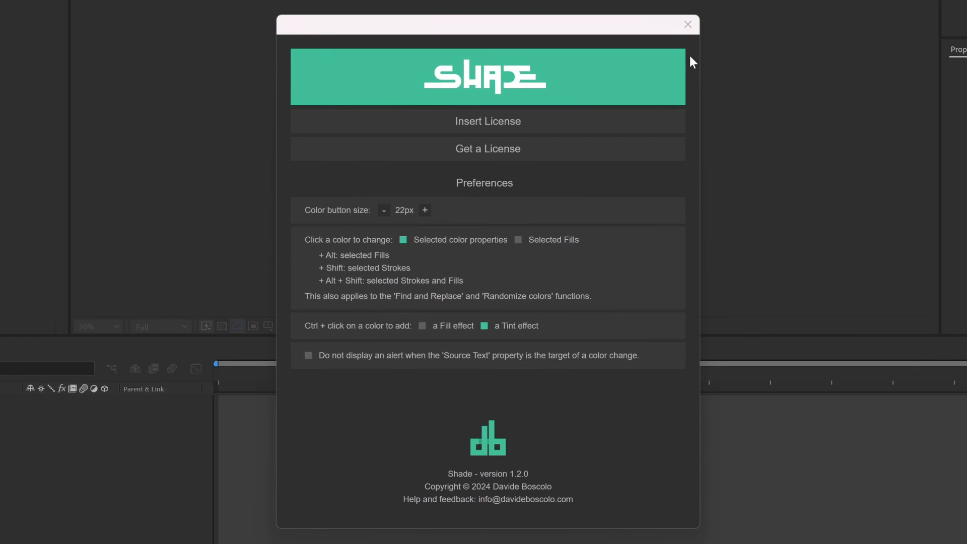
pyautogui.click(688, 24)
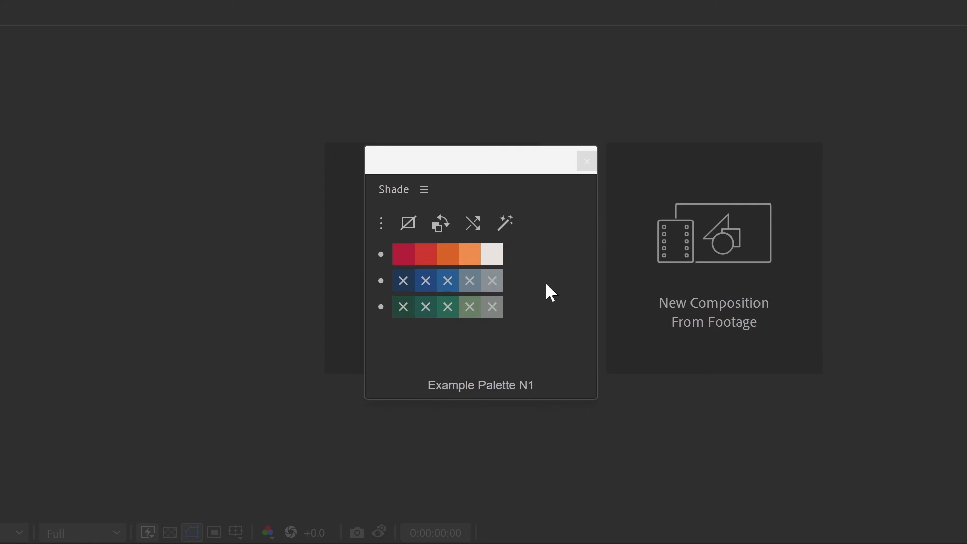
# Activate Shade by pasting the license key into the Insert License prompt of the Shade Settings, and close the settings window
pyautogui.click(426, 189)
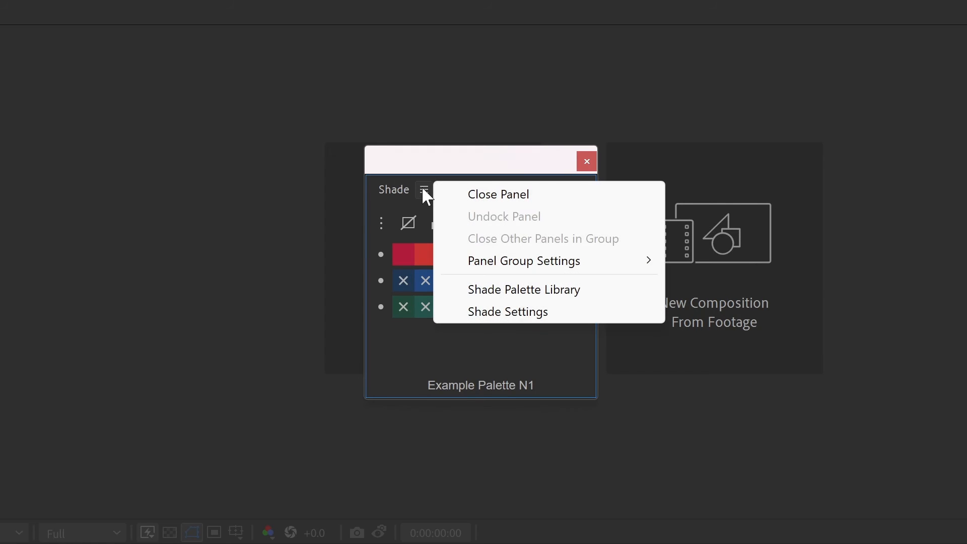
pyautogui.click(519, 312)
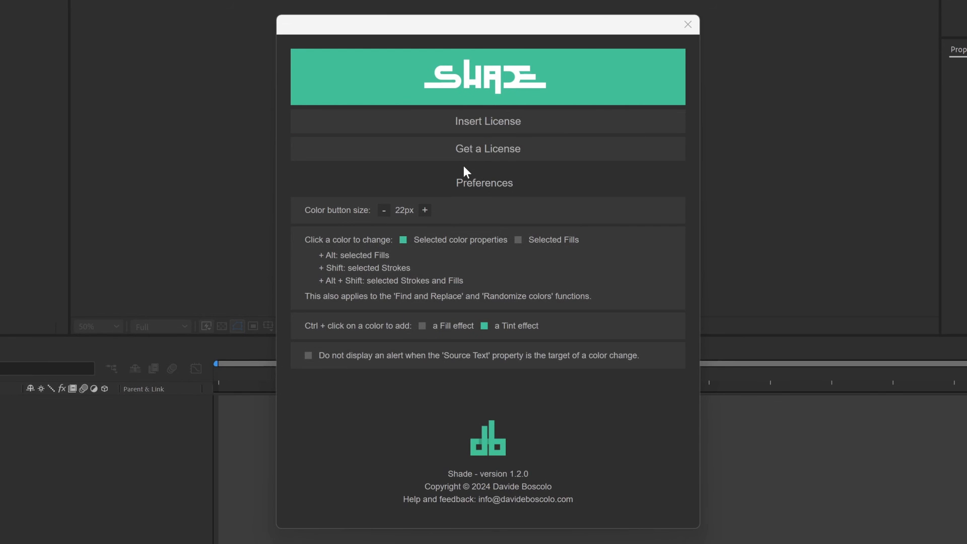
pyautogui.click(488, 126)
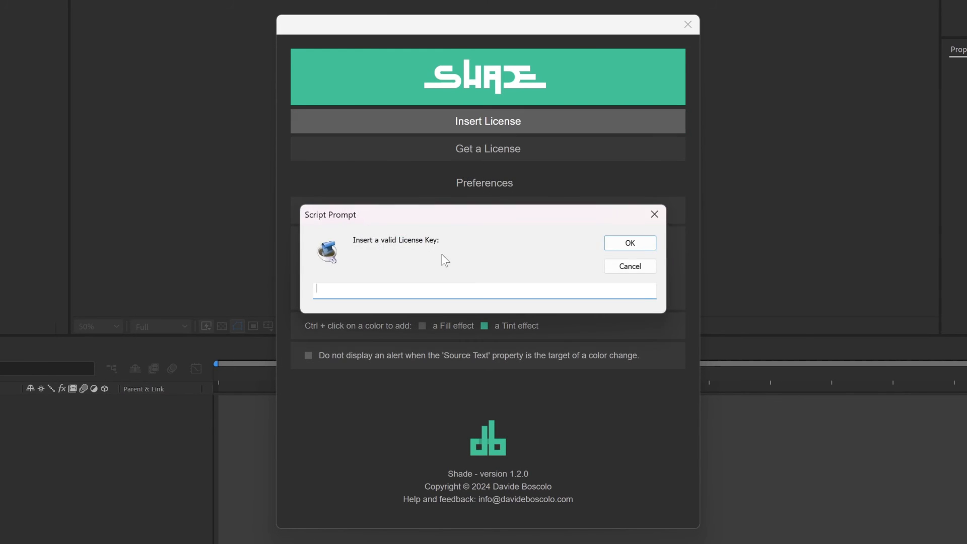
pyautogui.hotkey('ctrl', 'v')
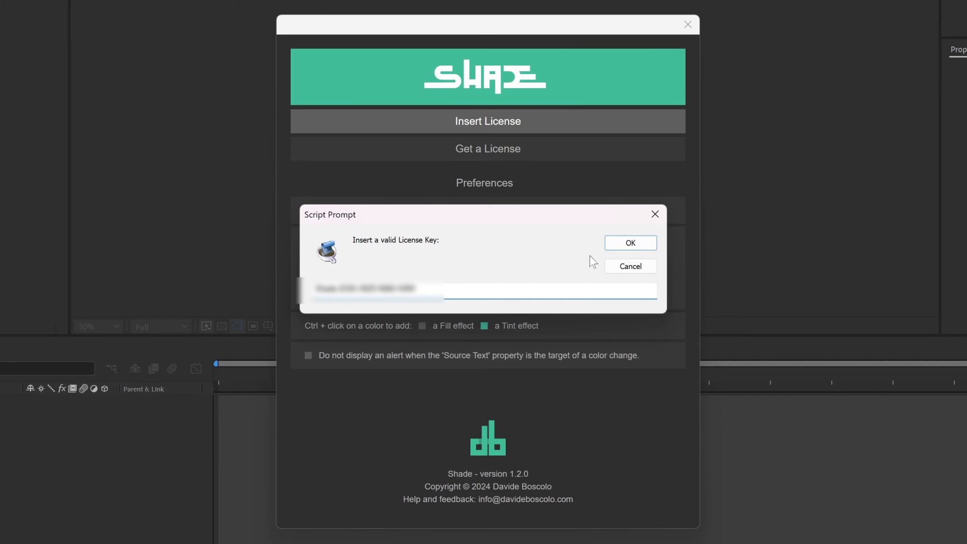
pyautogui.click(625, 243)
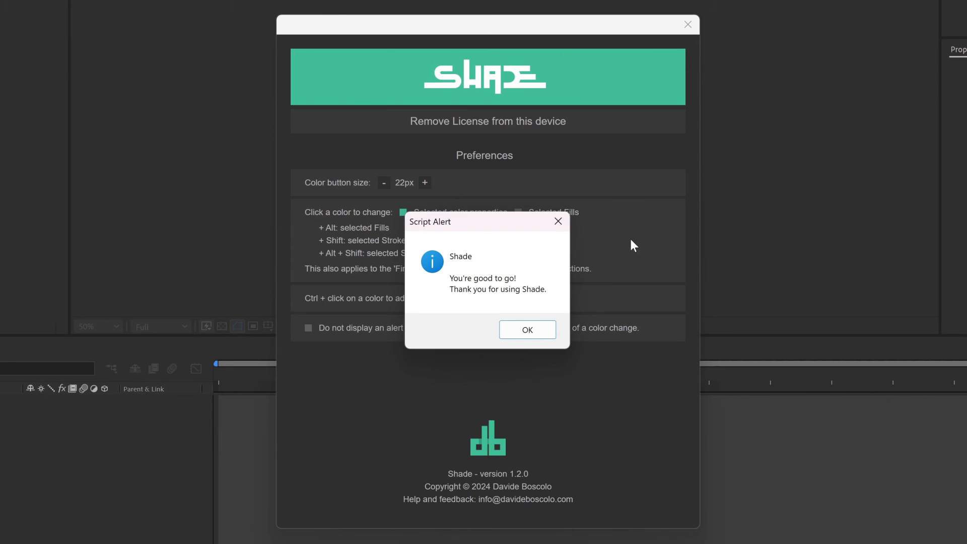
pyautogui.click(528, 329)
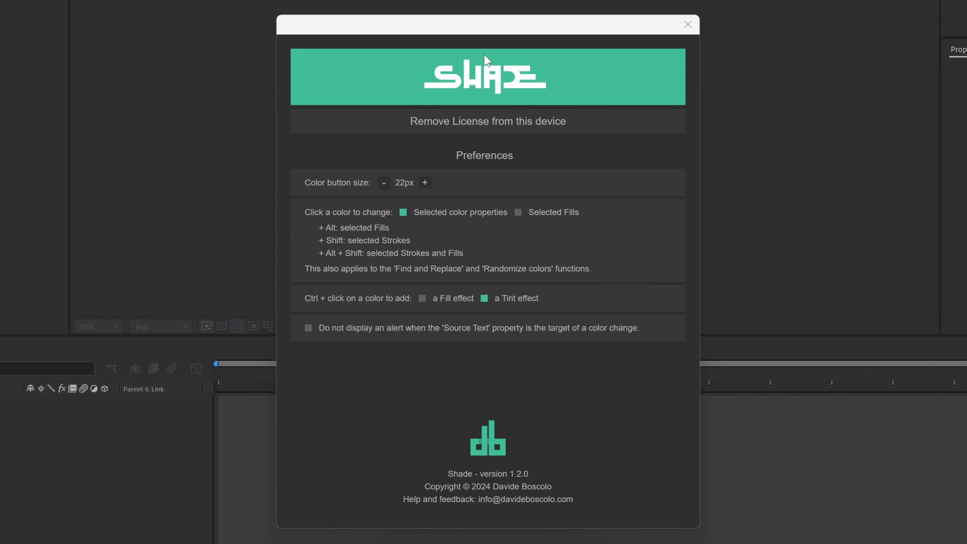
pyautogui.click(688, 25)
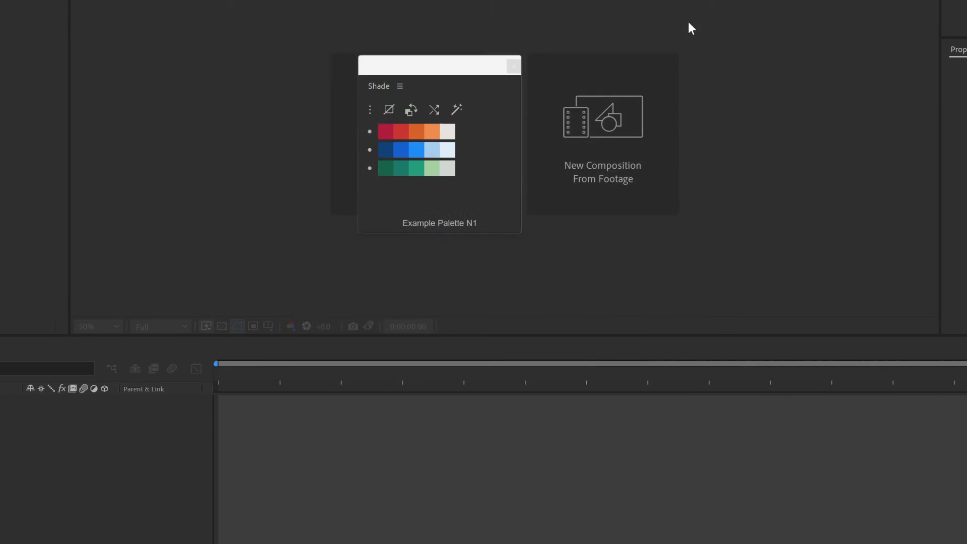